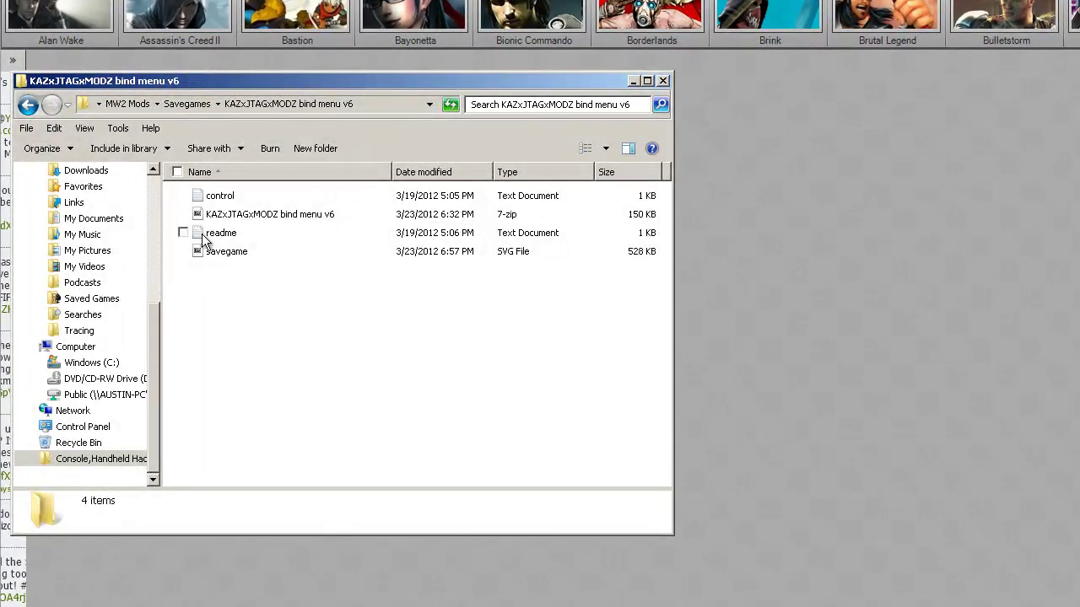
Step: Read the readme and control text files in the KAZxJTAGxMODZ bind menu v6 folder and close both
click(221, 232)
double_click(221, 233)
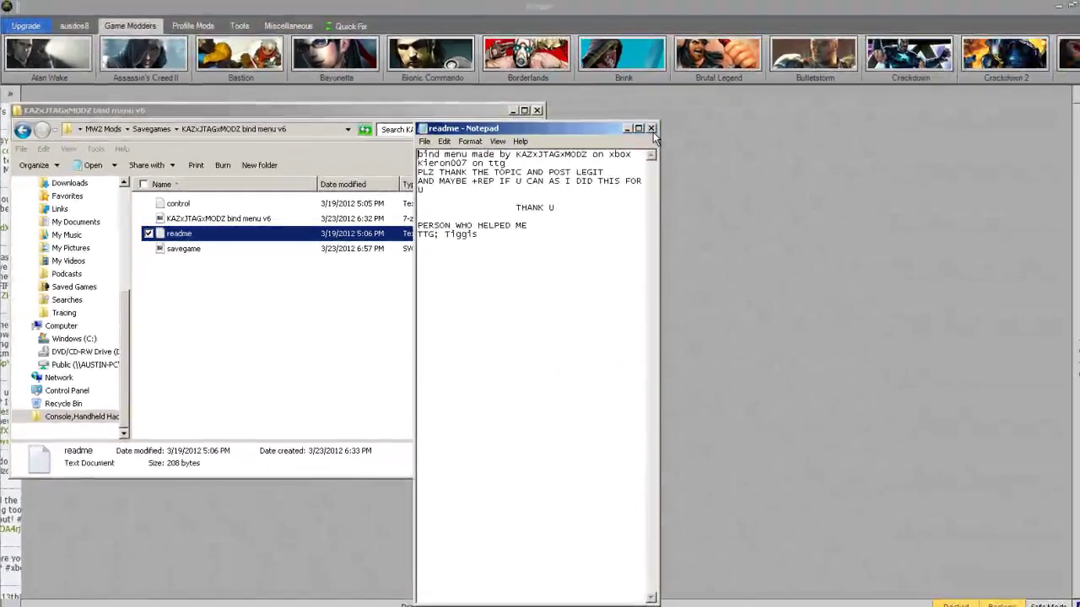
click(800, 103)
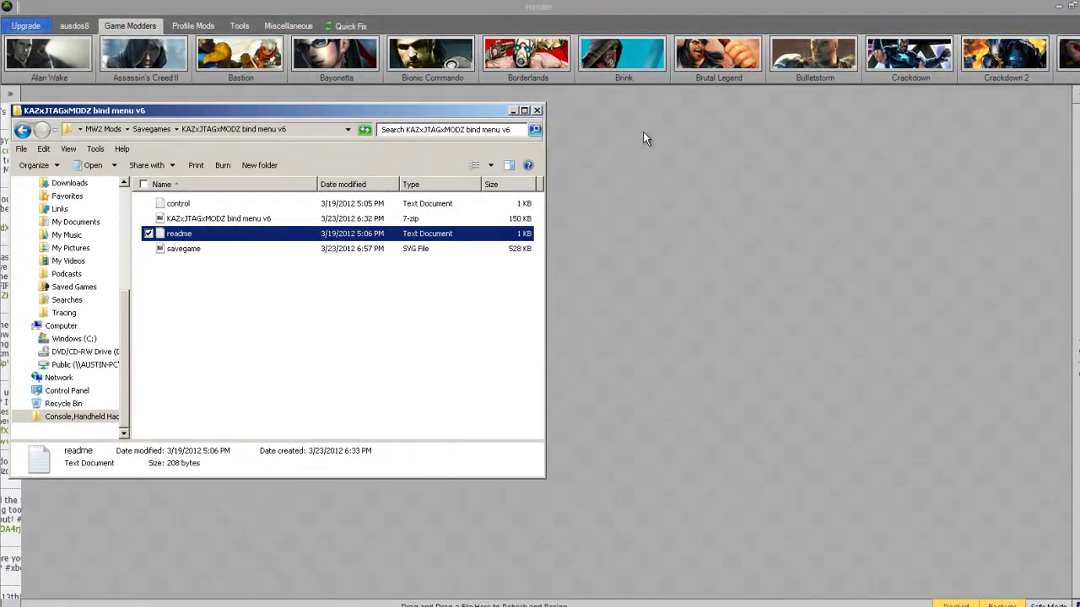
click(208, 290)
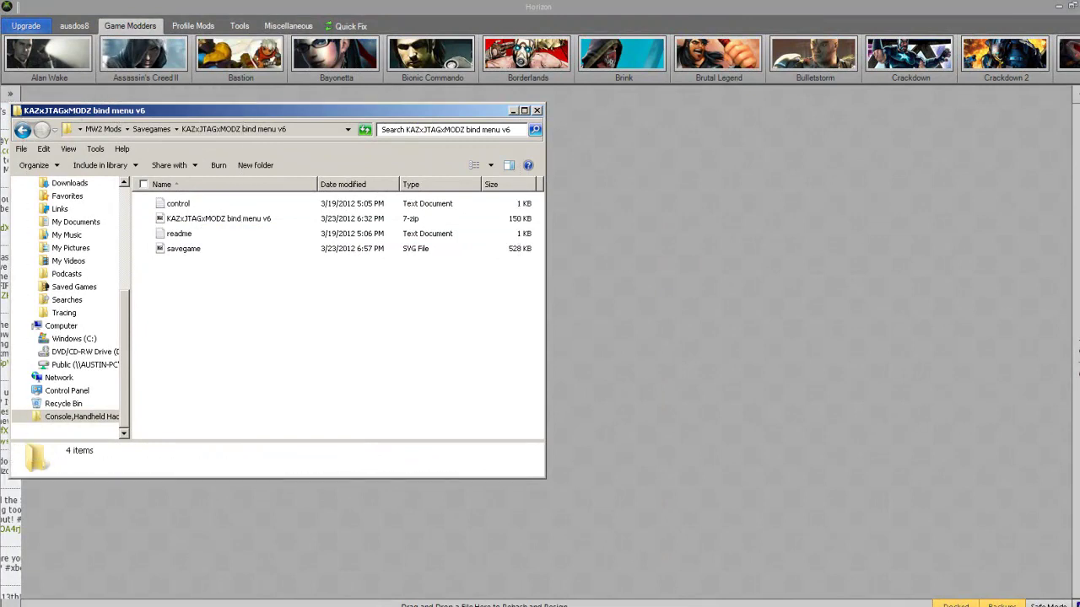
key(alt+F4)
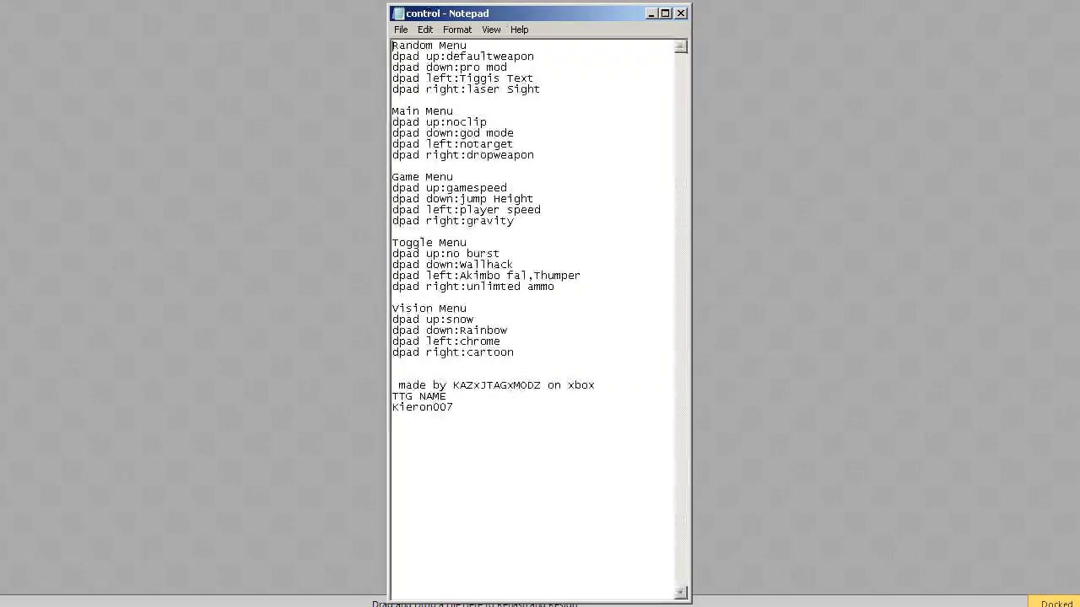
click(680, 13)
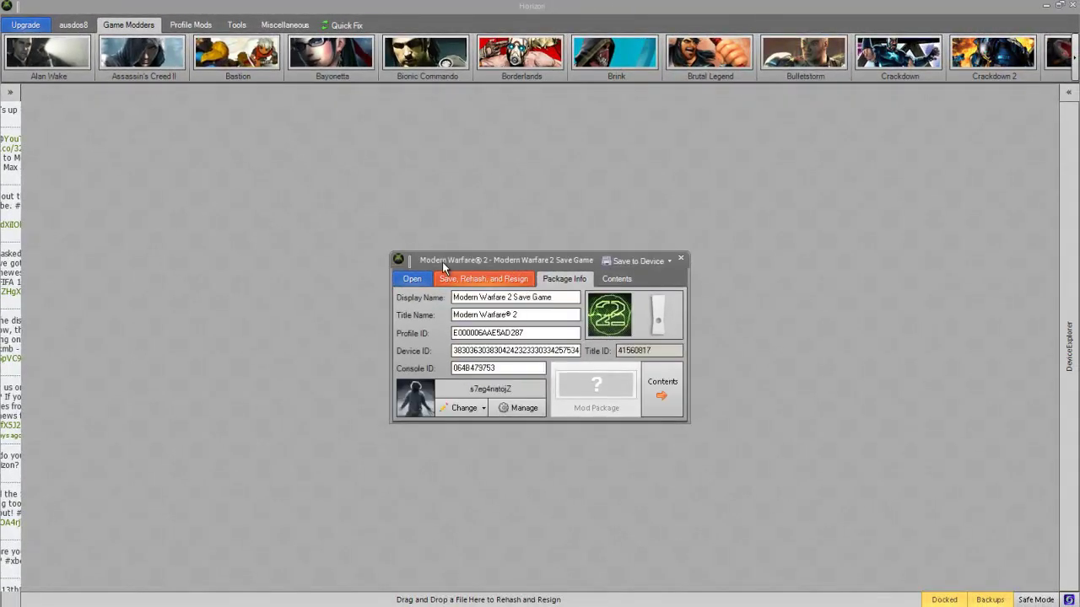
Step: Move the Modern Warfare 2 Save Game package window toward the workspace's upper-left area and put the file browser away
drag(402, 256, 95, 148)
click(88, 160)
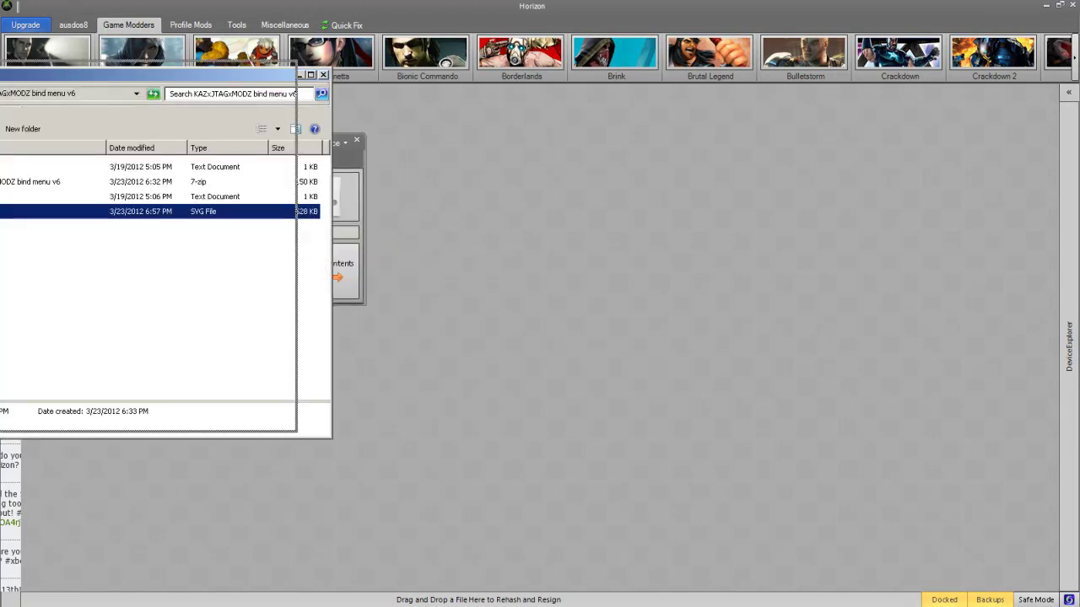
key(Return)
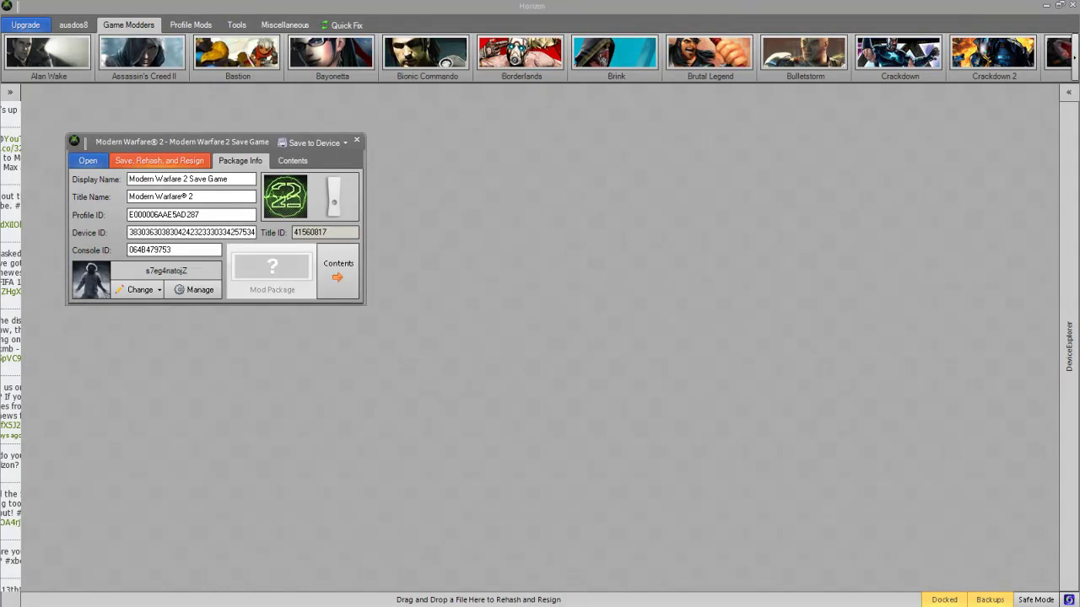
Step: Show the flash drive in Device Explorer and check the saves stored under its Modern Warfare 2 entry
click(1069, 345)
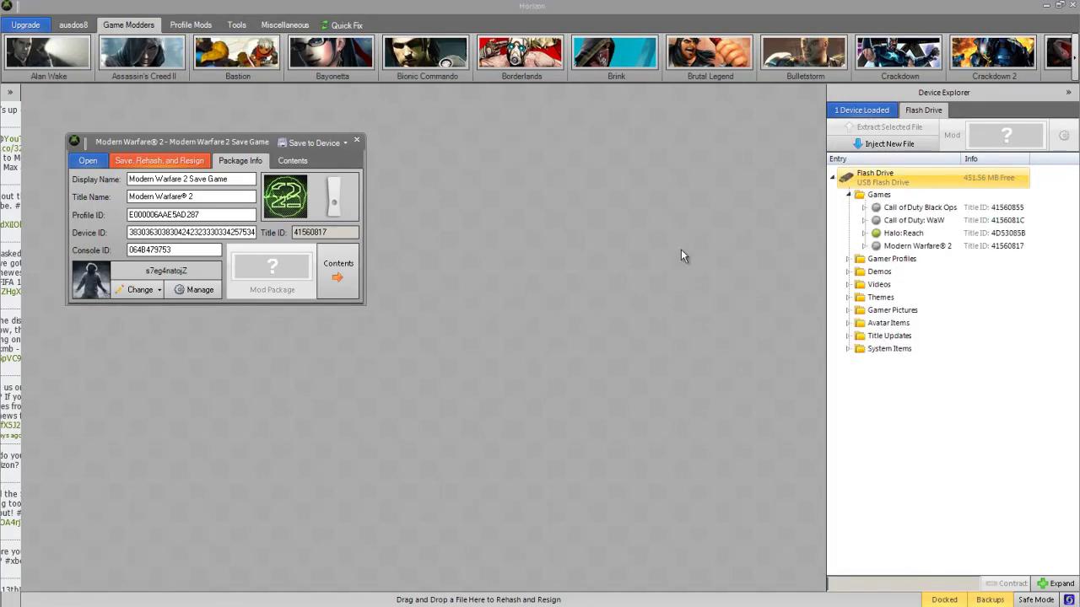
click(864, 245)
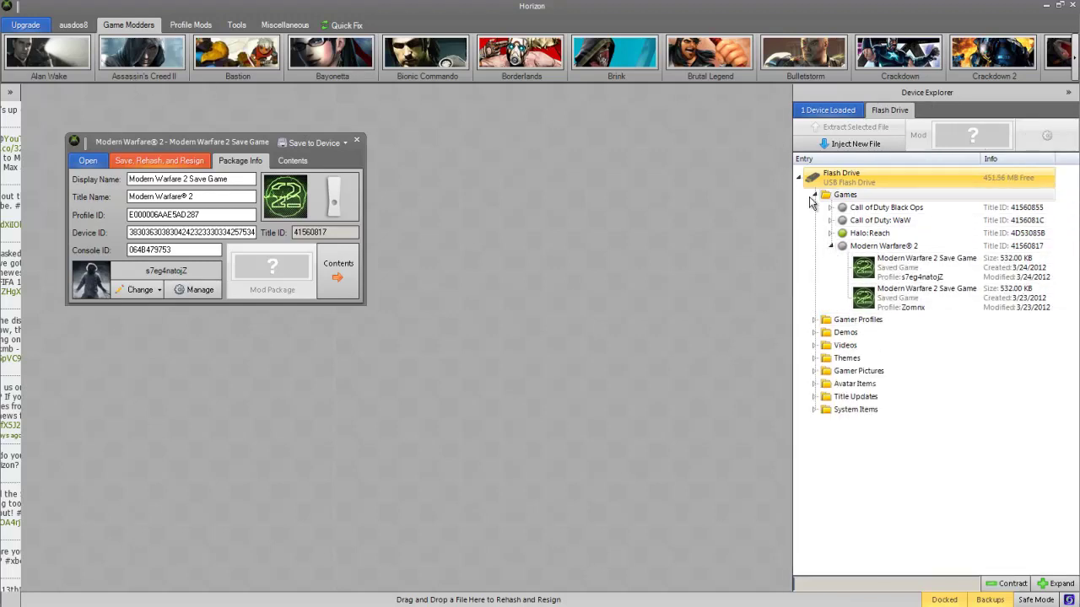
click(831, 246)
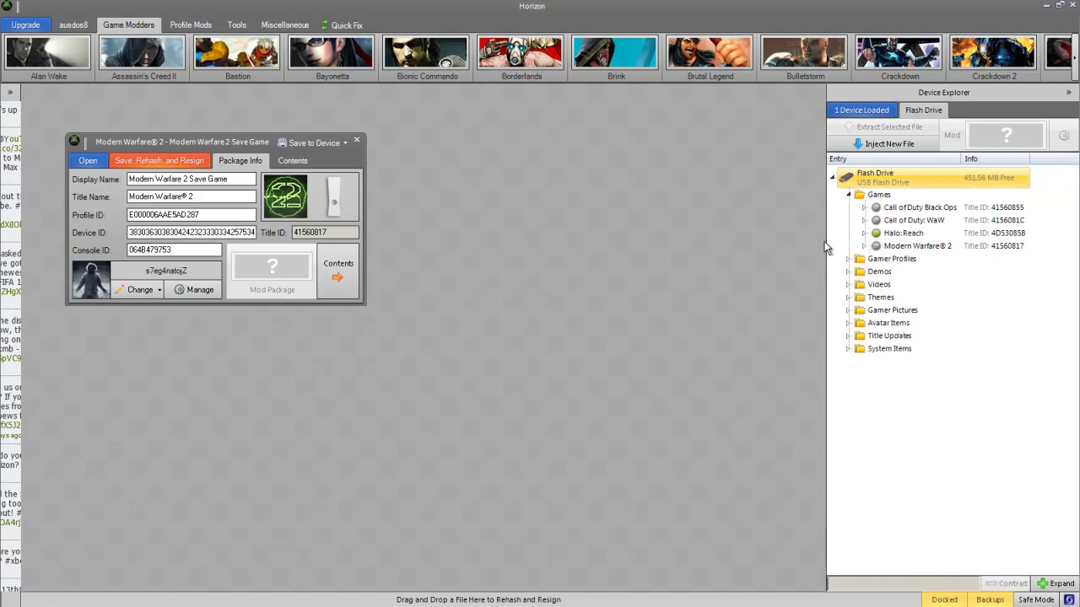
Step: View which favorite profiles are available for reassigning the Modern Warfare 2 save package
click(135, 291)
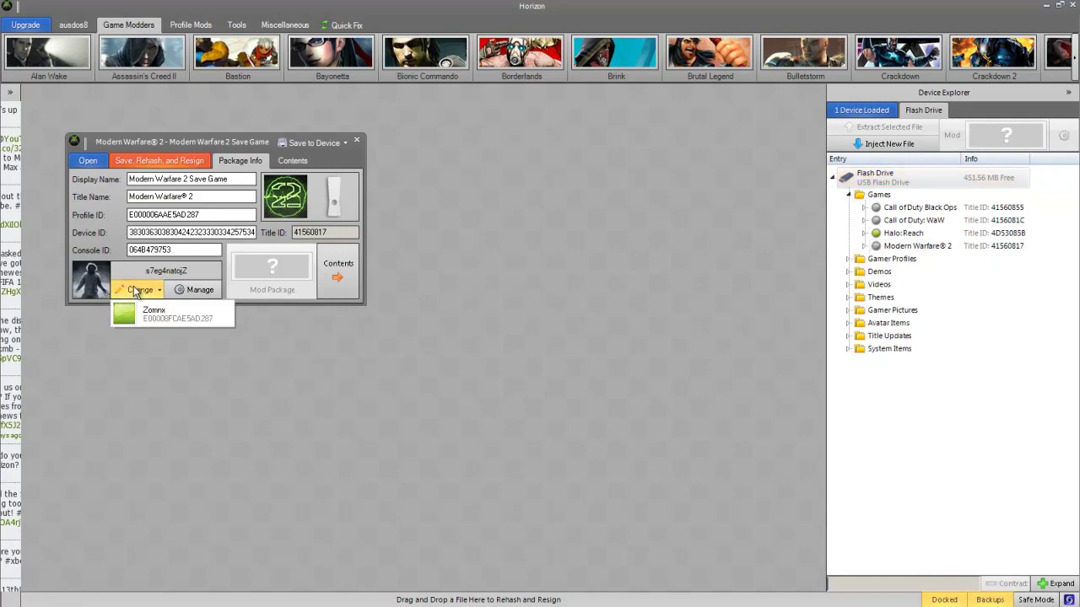
click(123, 295)
click(128, 291)
click(140, 292)
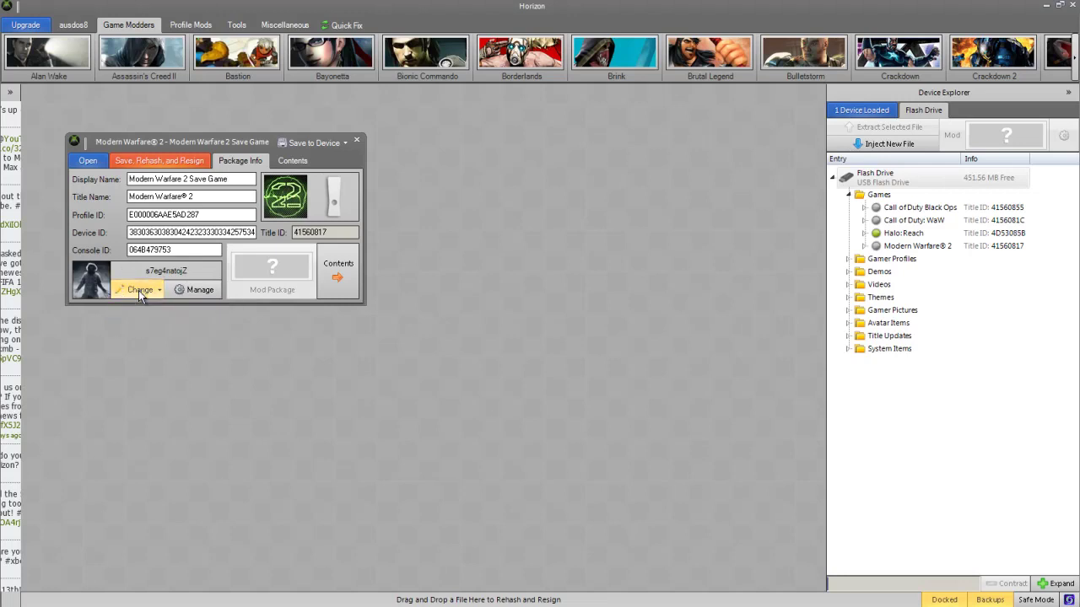
click(883, 221)
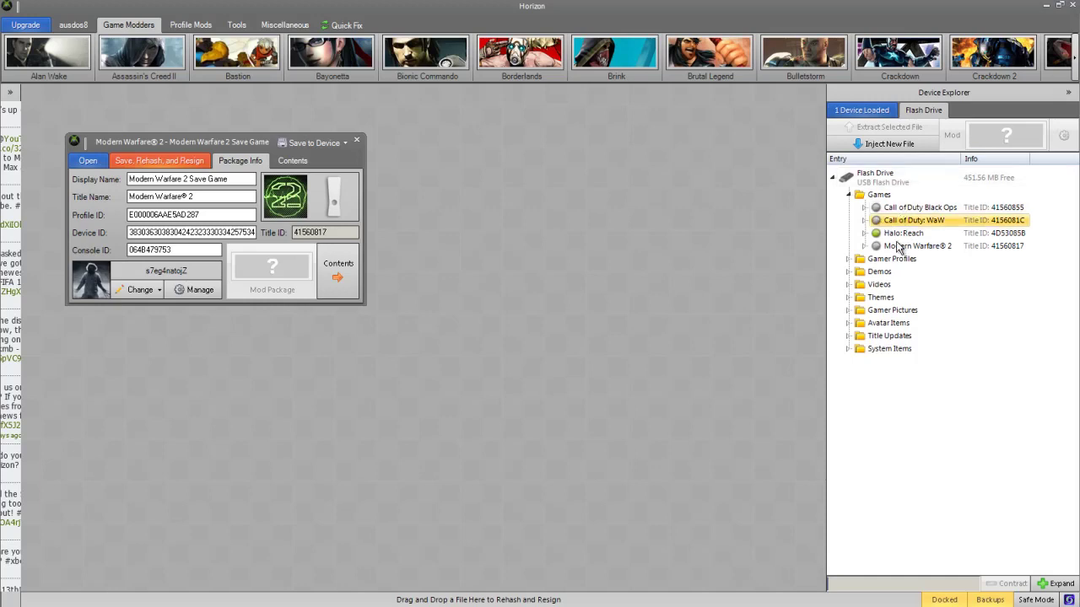
Step: Browse the cached profiles in Profile Manager and recheck the save package's list of selectable profiles
click(192, 291)
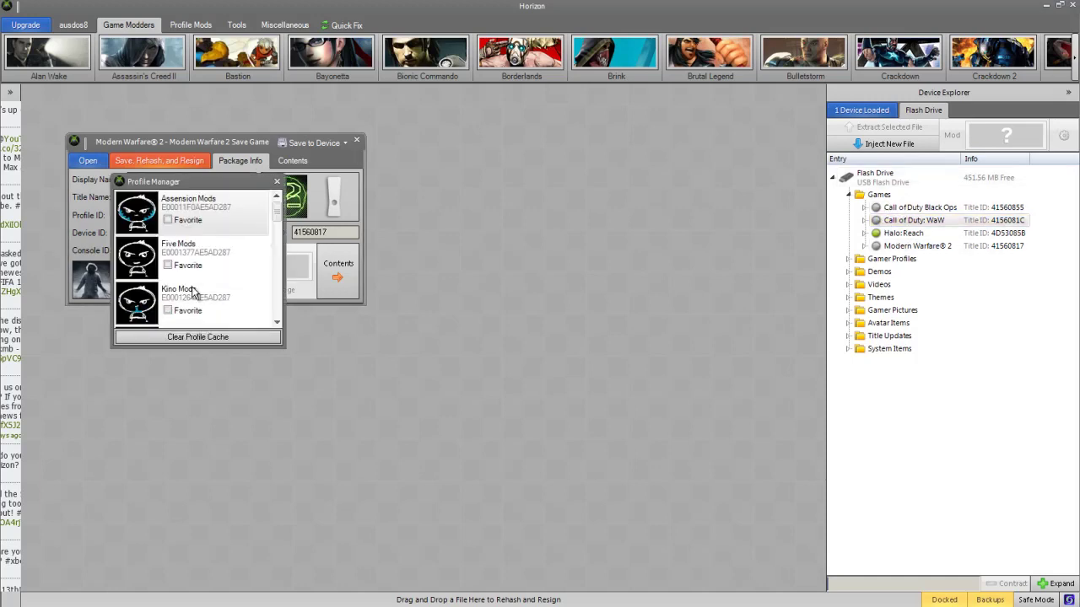
scroll(278, 228, down, 2)
drag(278, 228, 275, 191)
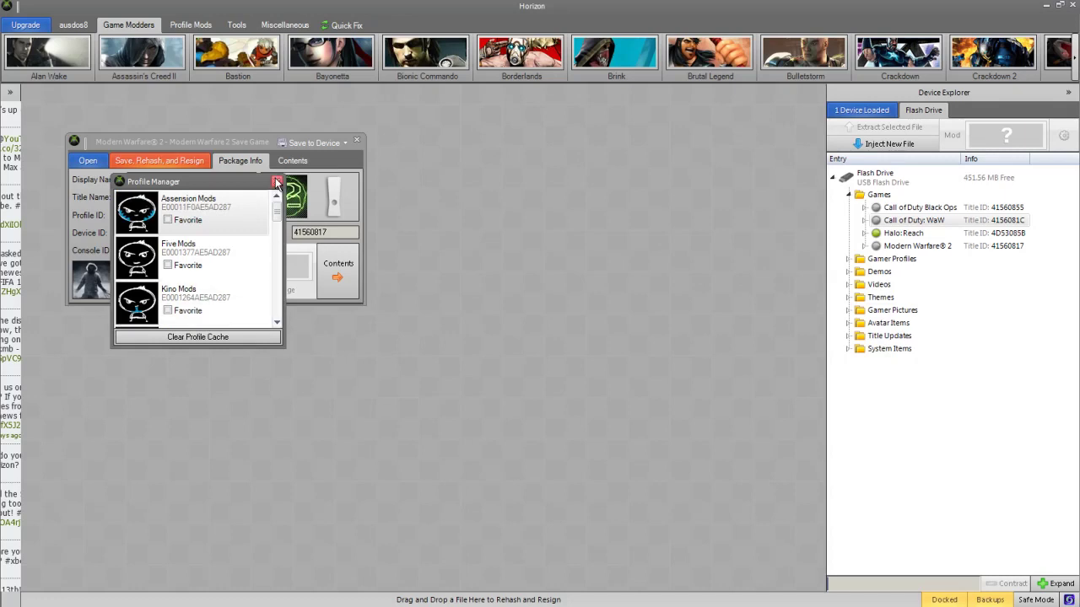
click(276, 182)
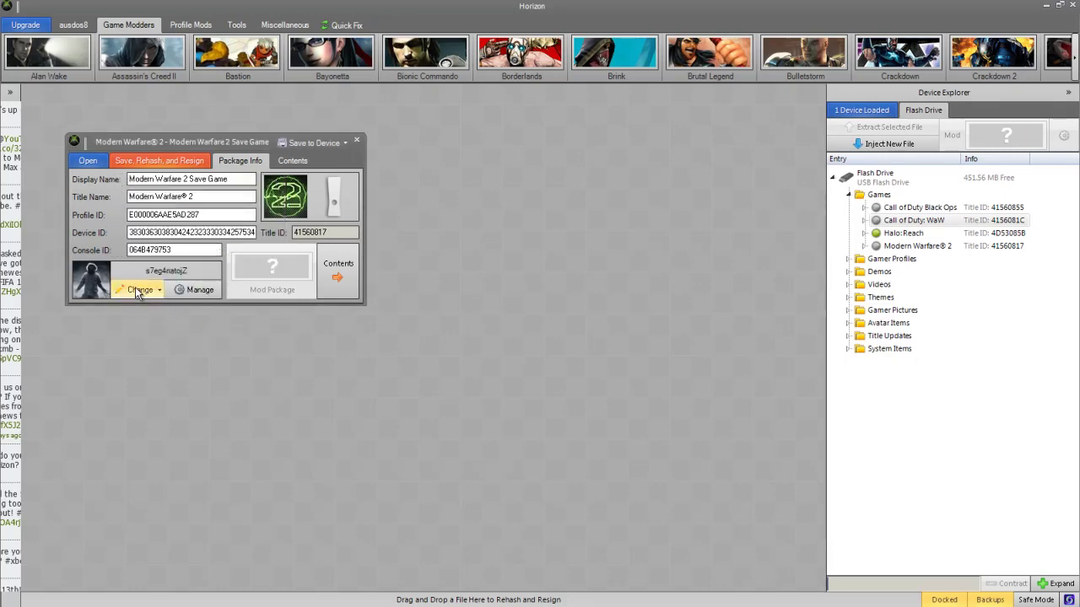
click(137, 292)
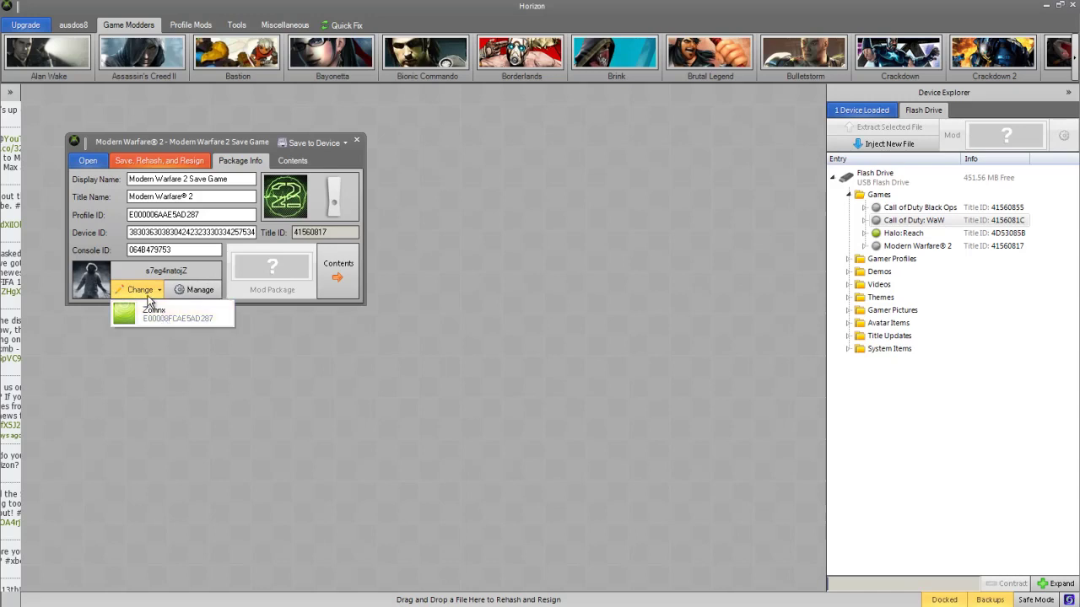
click(142, 290)
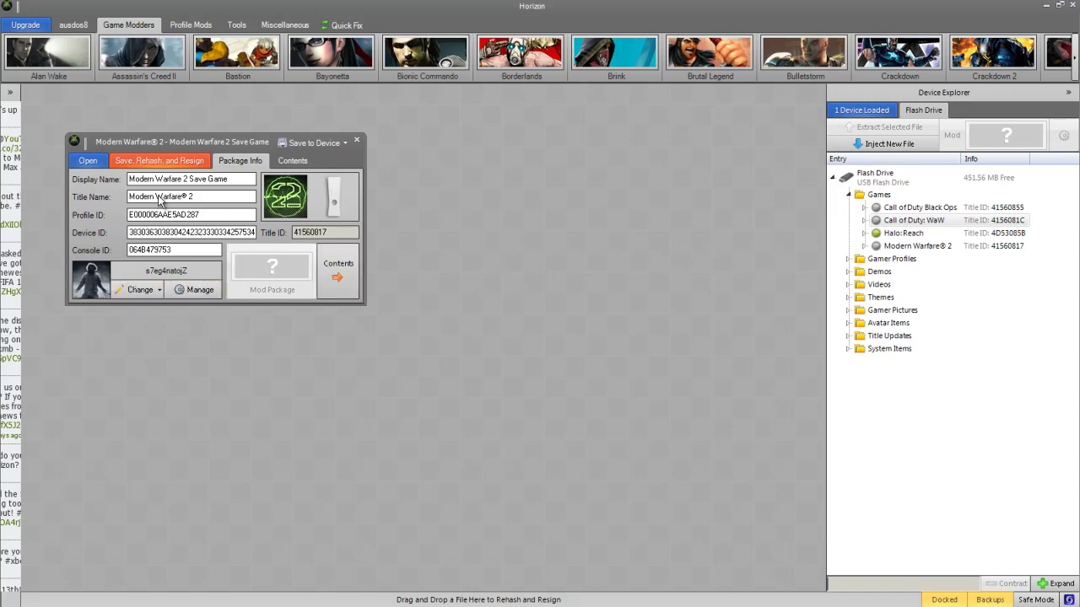
Step: Open the first Modern Warfare 2 saved game from the flash drive and place its window beside the modded save's
click(882, 246)
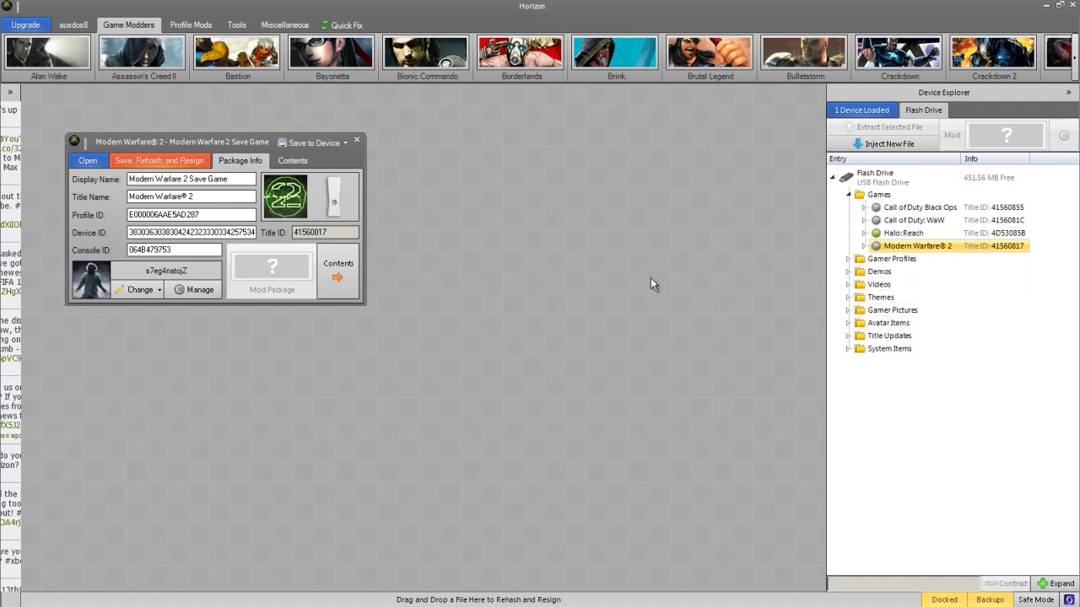
double_click(942, 247)
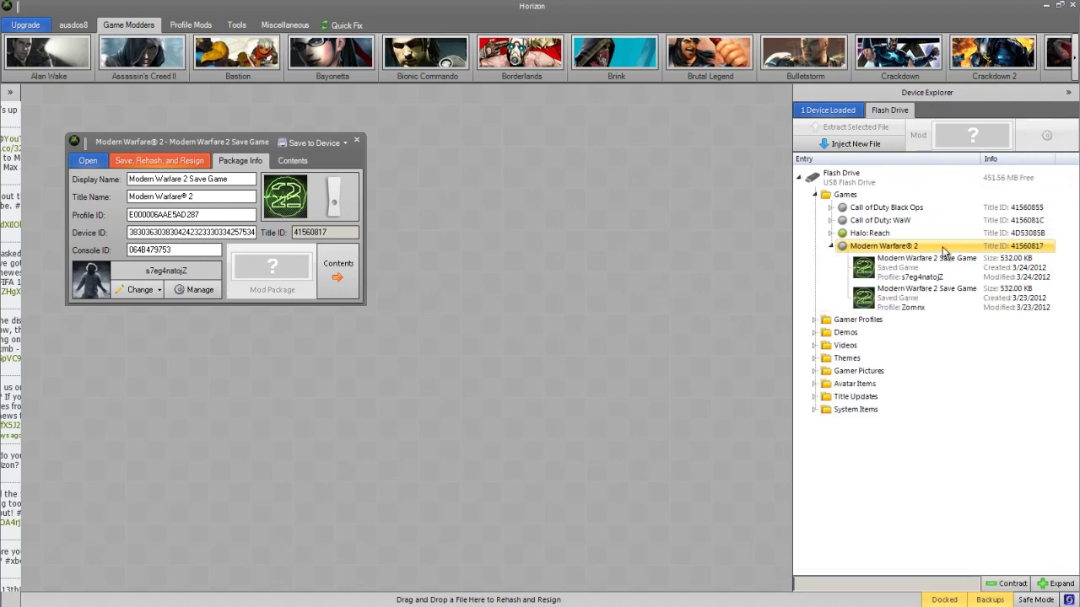
key(Down)
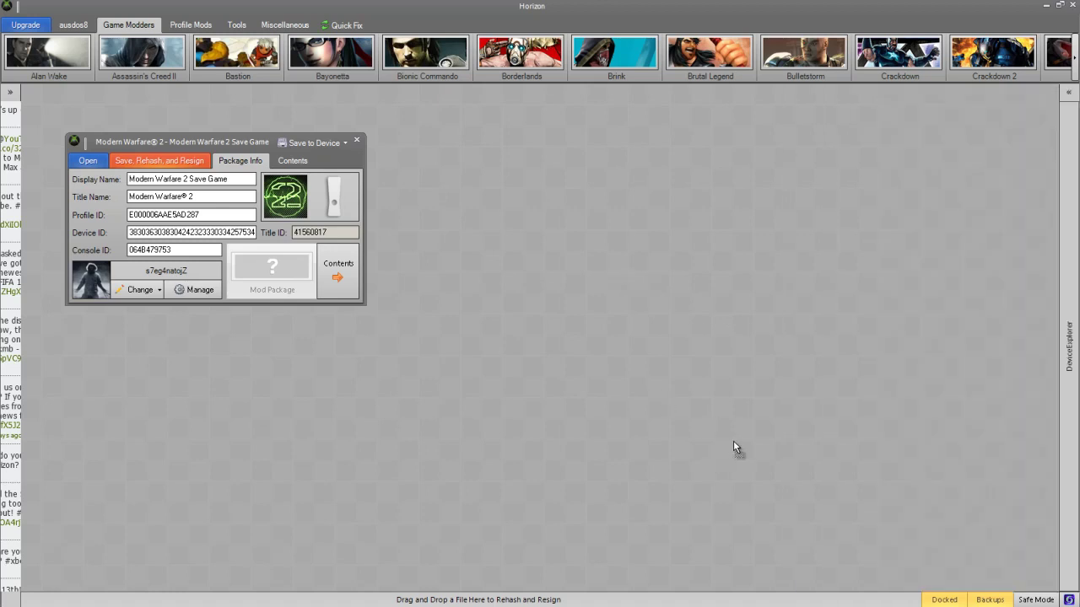
key(Return)
click(490, 261)
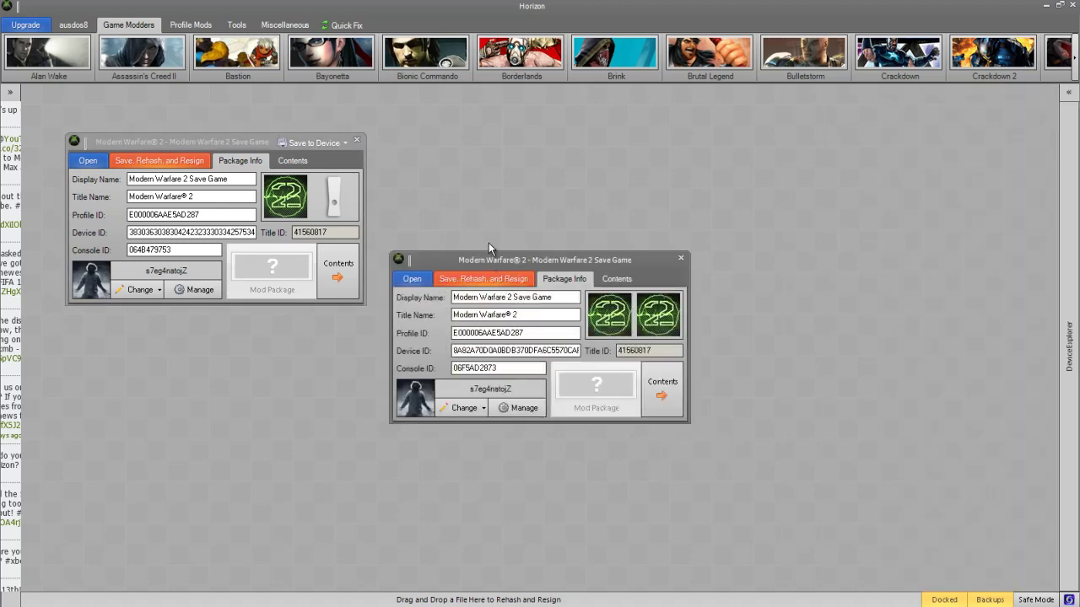
drag(470, 261, 521, 184)
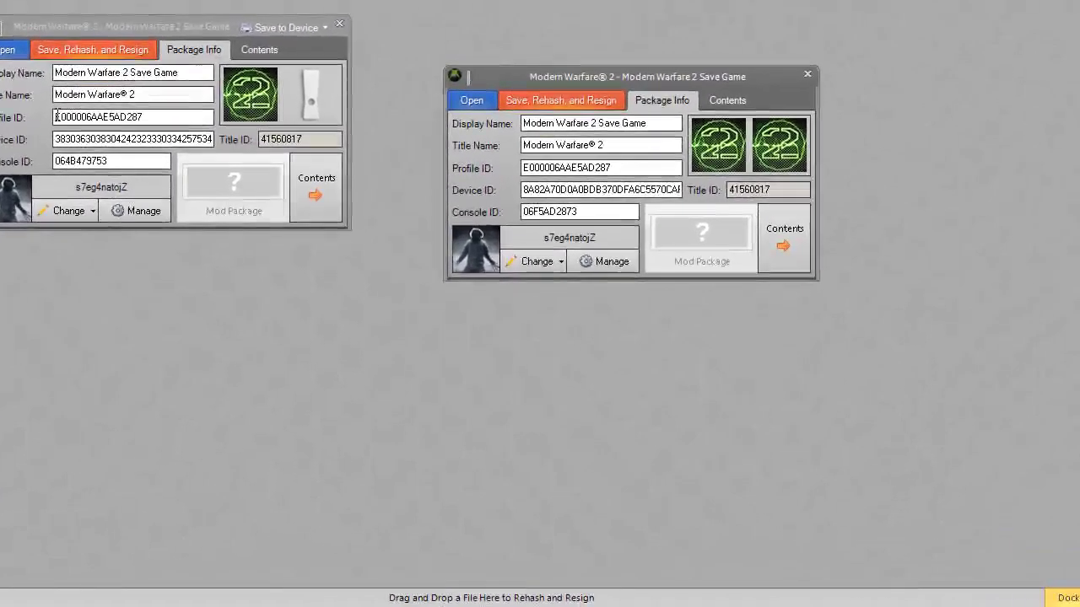
Step: Compare the profile, device and console IDs of the two save packages and close the flash drive save
double_click(199, 214)
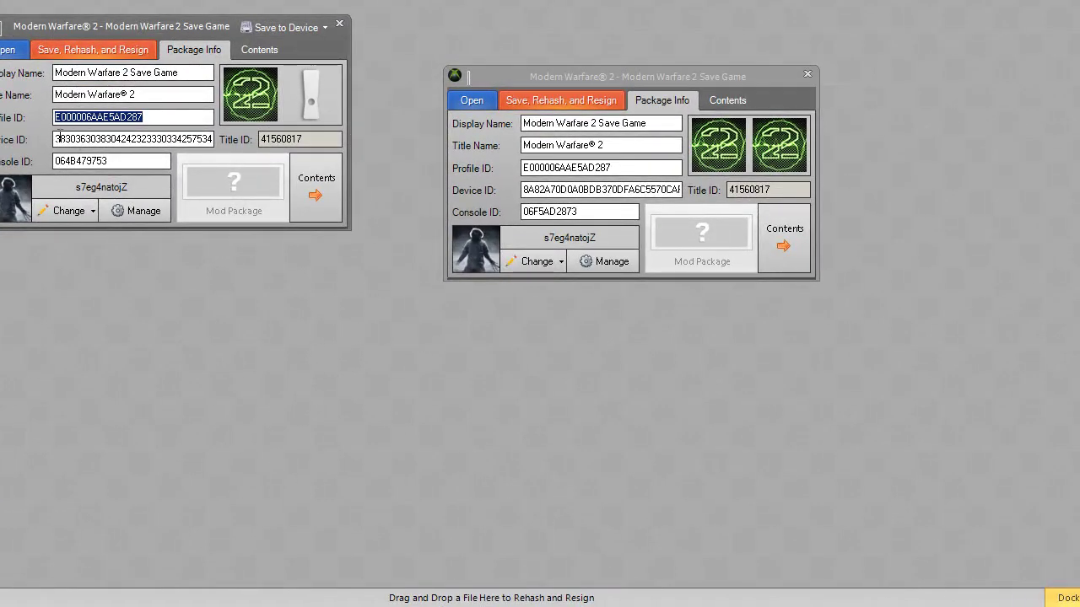
click(186, 139)
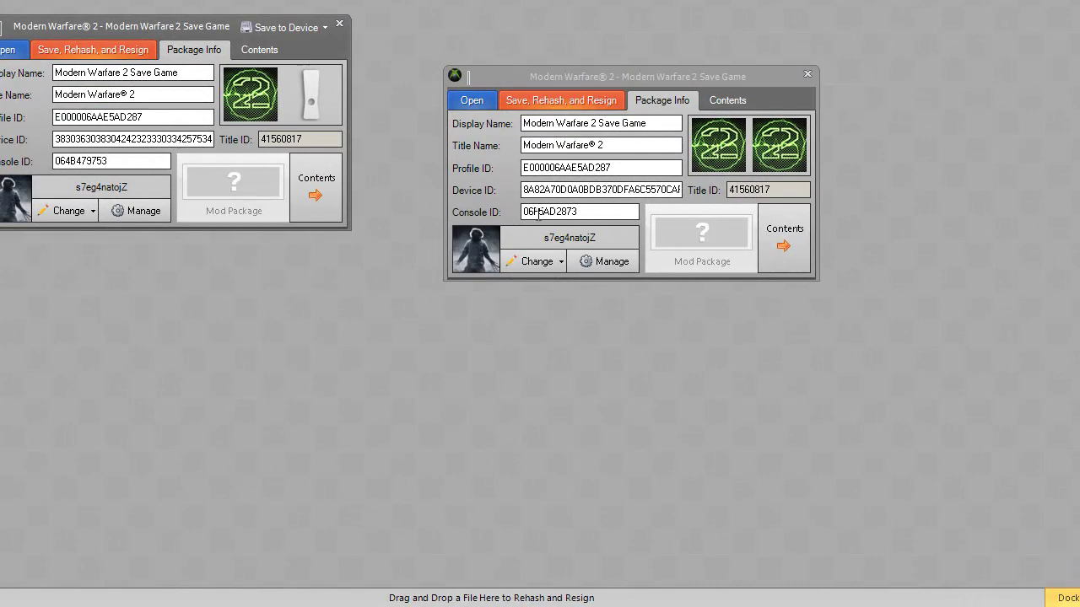
click(527, 189)
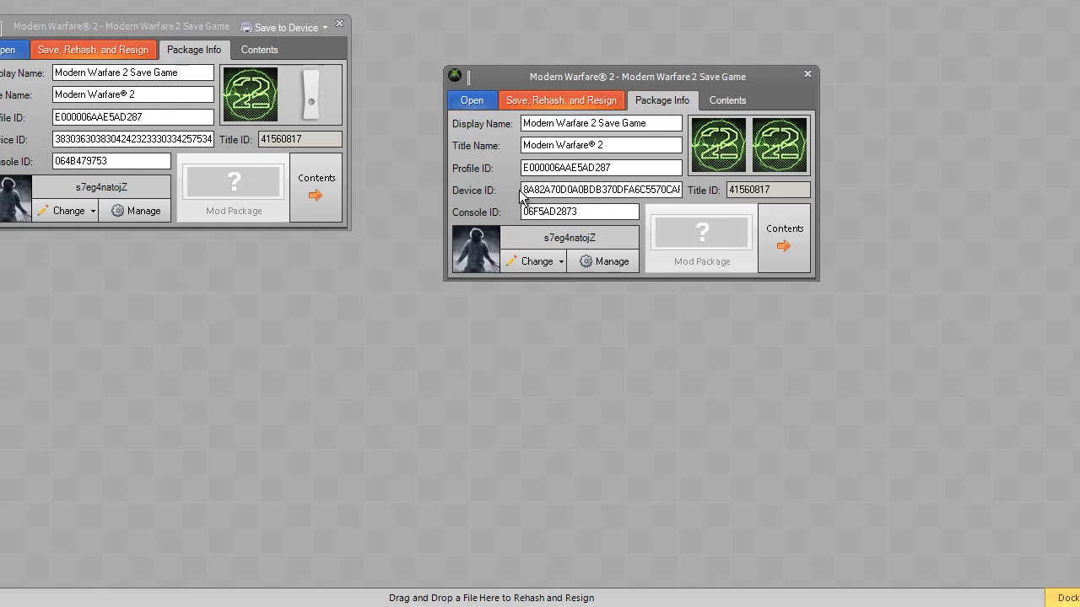
click(634, 190)
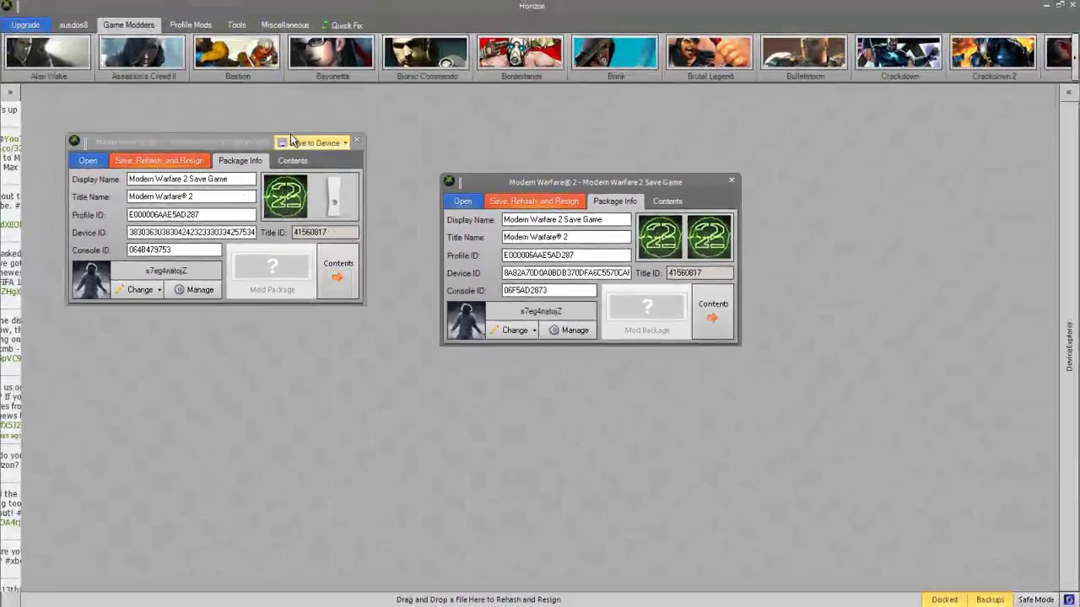
click(732, 184)
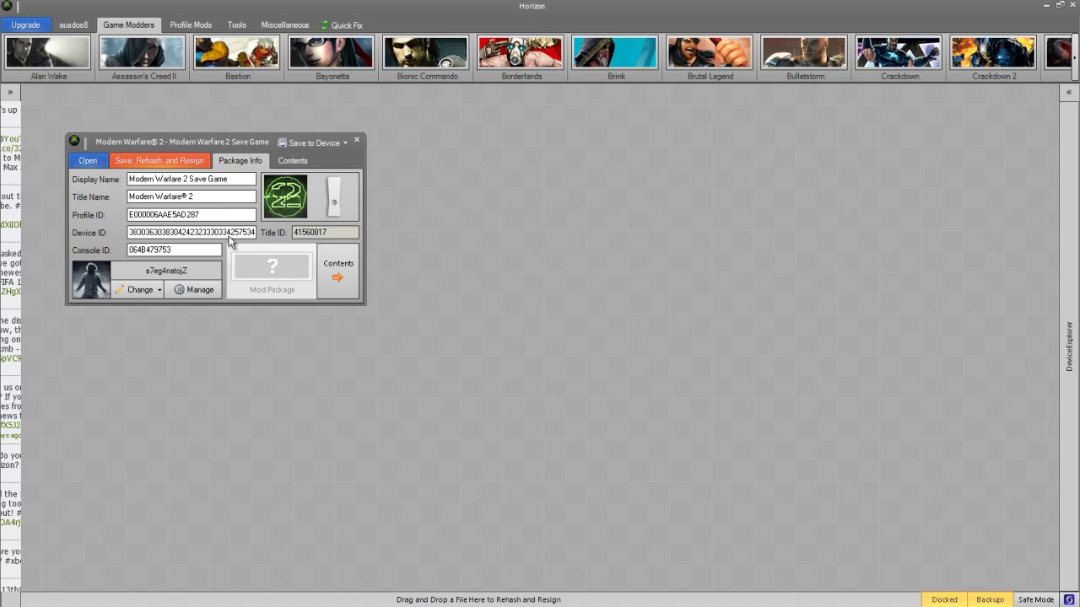
Step: Save the modded Modern Warfare 2 package to the flash drive, keeping its changes and overwriting the existing save
click(334, 143)
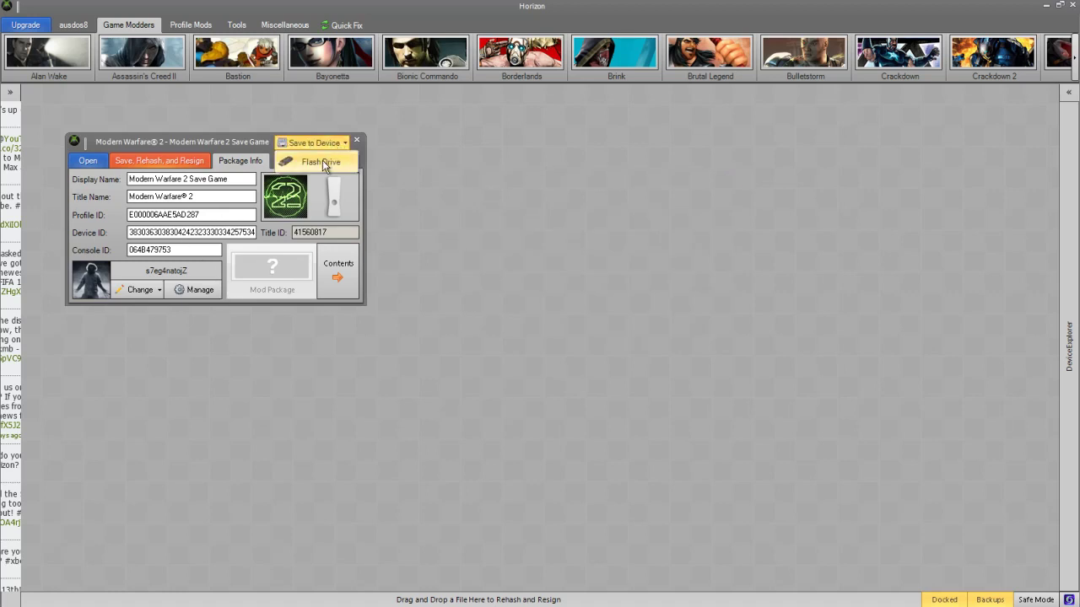
click(322, 161)
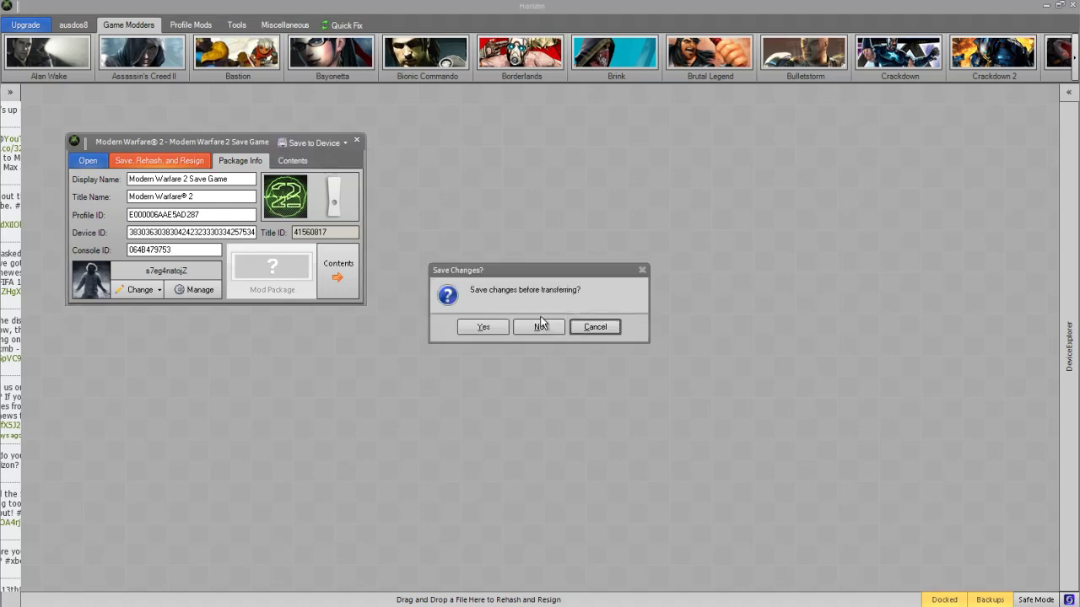
click(480, 326)
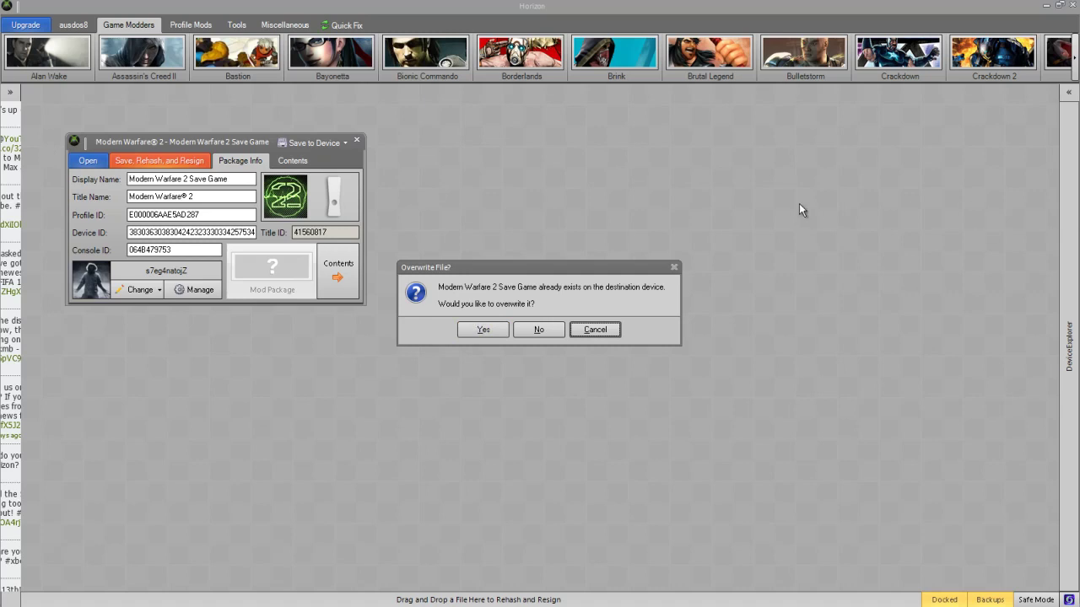
click(472, 329)
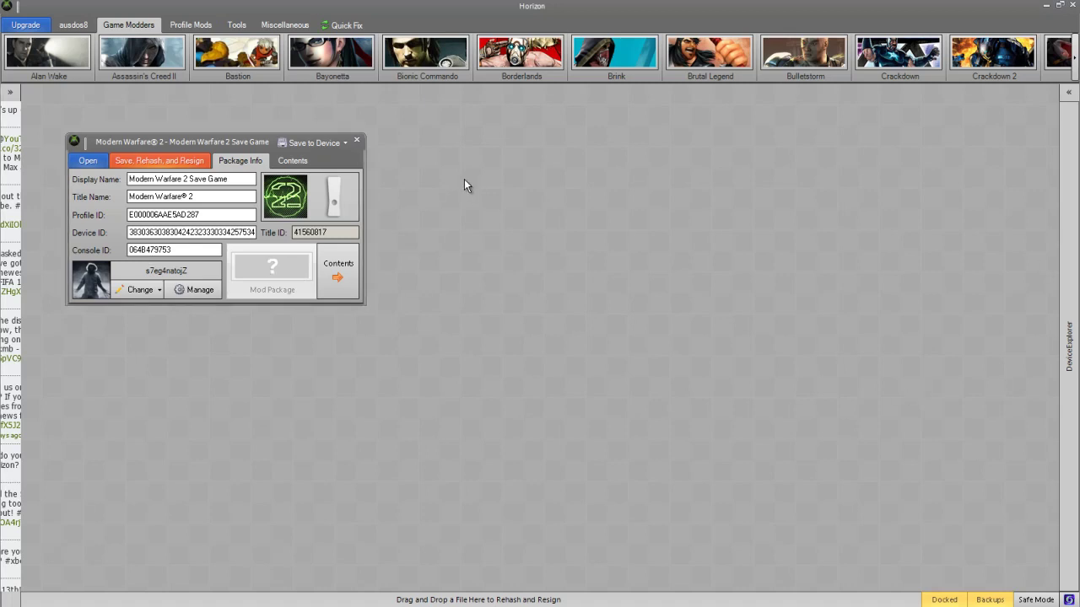
click(539, 329)
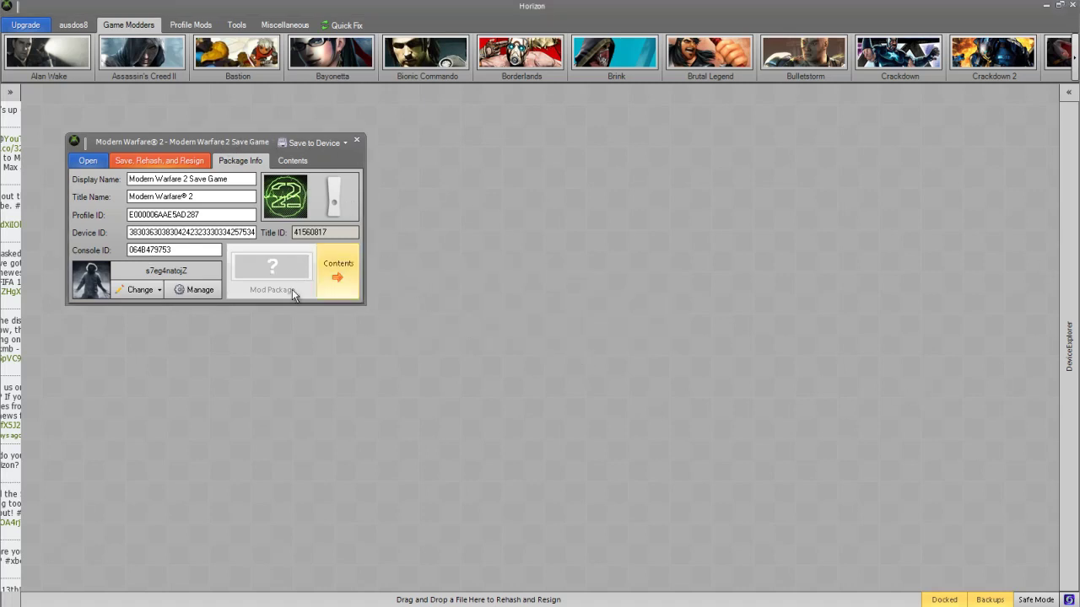
drag(116, 143, 213, 143)
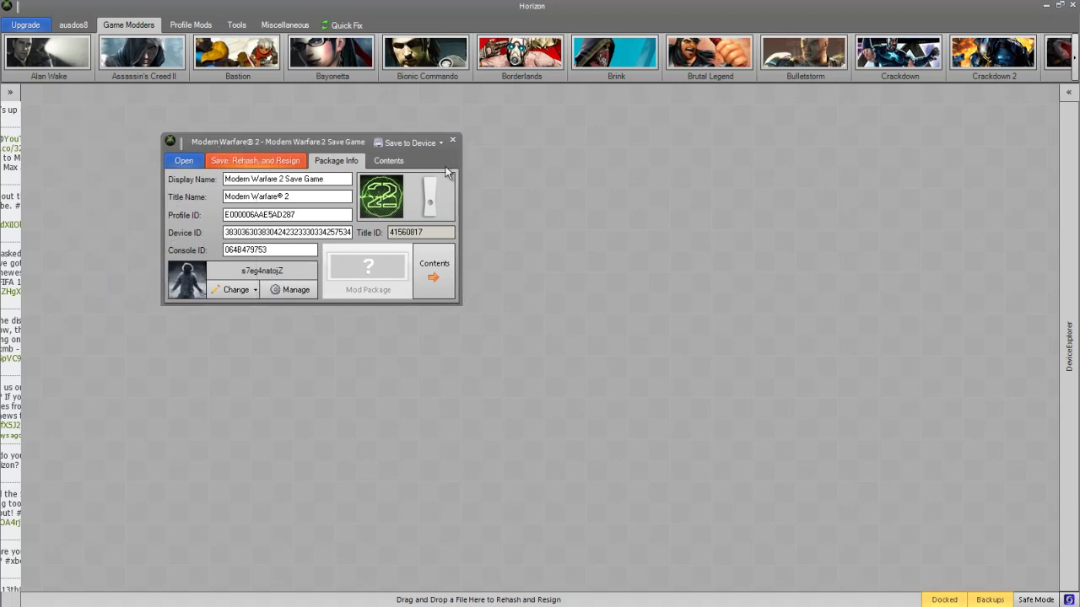